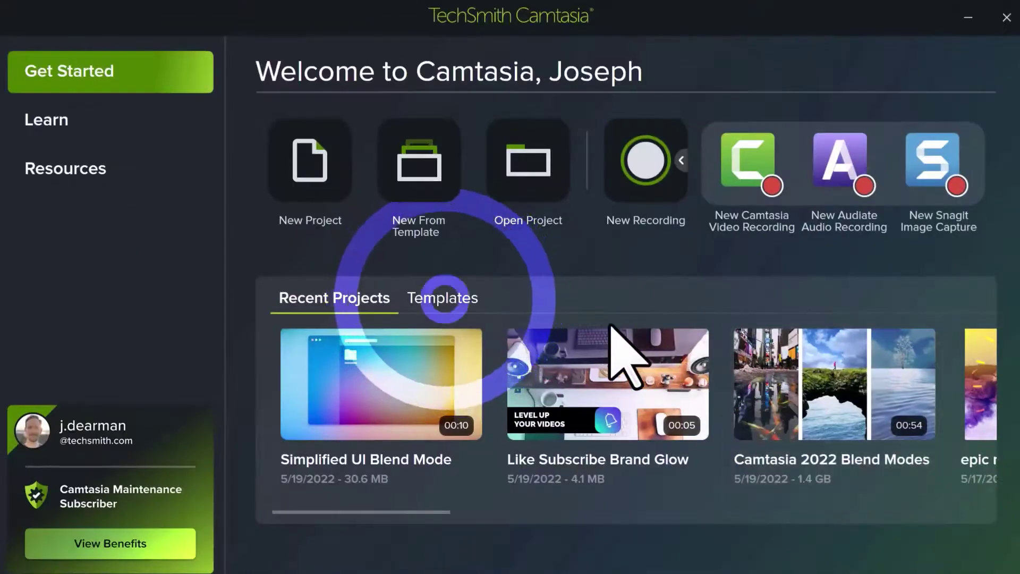
click(275, 173)
mouse_move(410, 512)
mouse_down()
mouse_move(761, 513)
mouse_move(392, 512)
mouse_move(402, 507)
mouse_up()
click(932, 181)
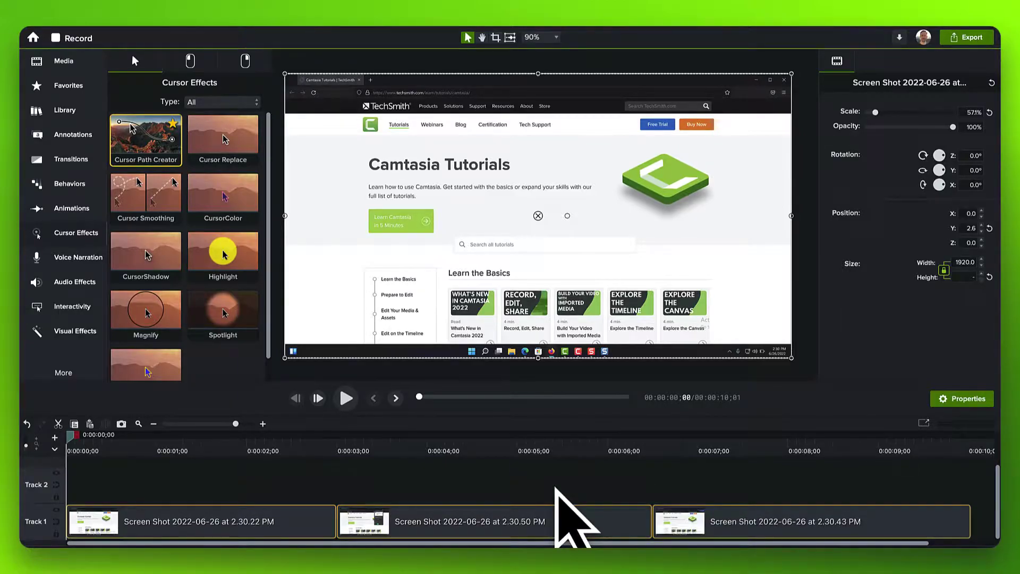
Step: Group the three screenshot clips on Track 1 and apply the Cursor Path Creator effect to the group
key(ctrl+g)
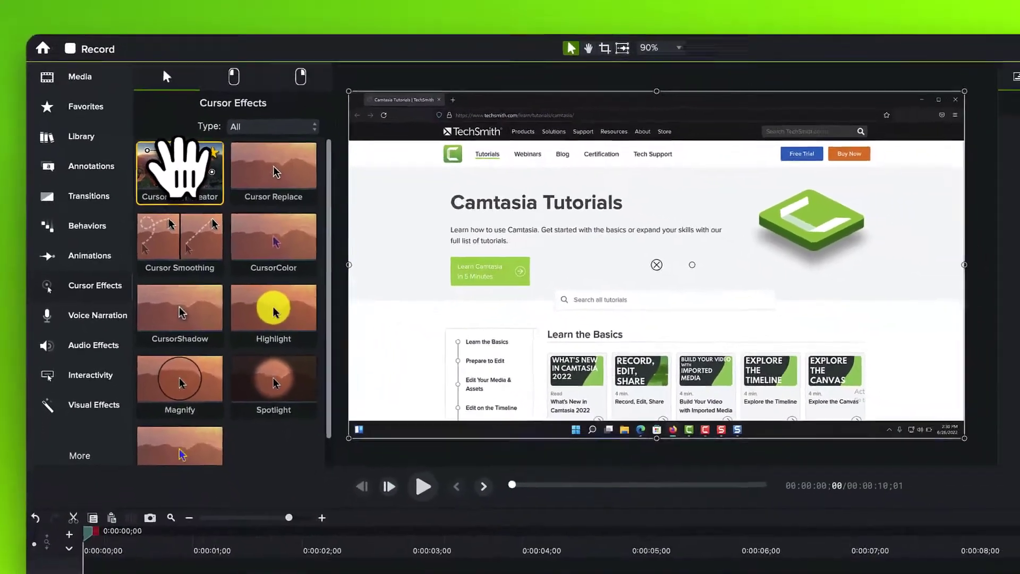
drag(176, 170, 178, 524)
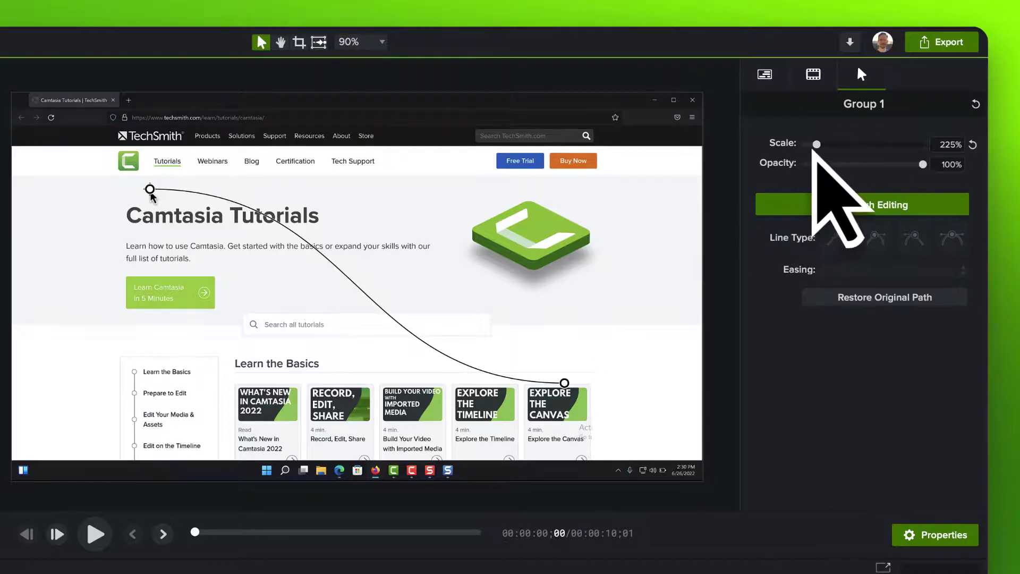
Step: Scale the cursor to about 1461% and reposition its path to run from the page's search bar to the browser's bookmark star
drag(817, 144, 892, 144)
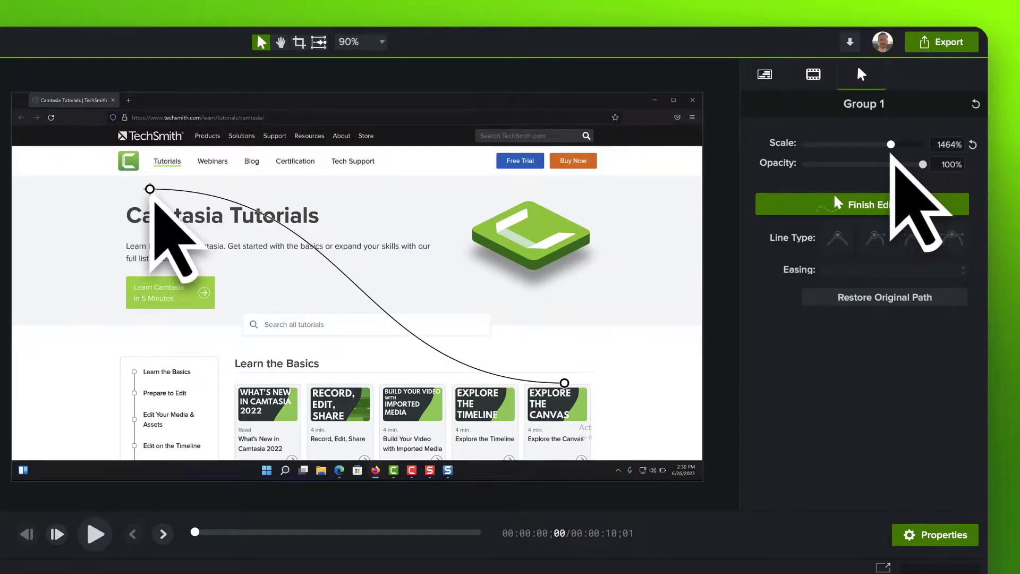
drag(891, 144, 890, 144)
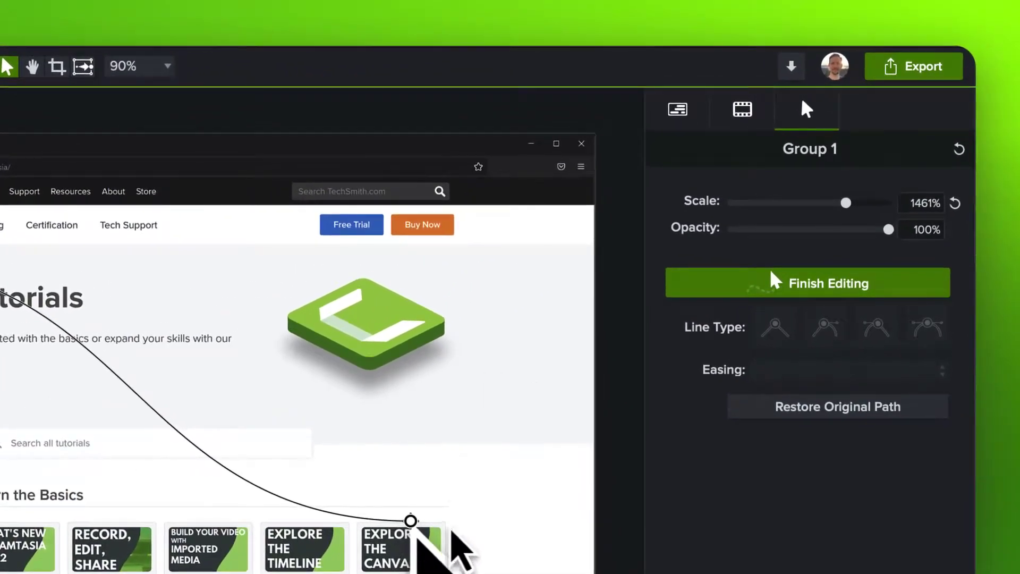
drag(412, 522, 479, 169)
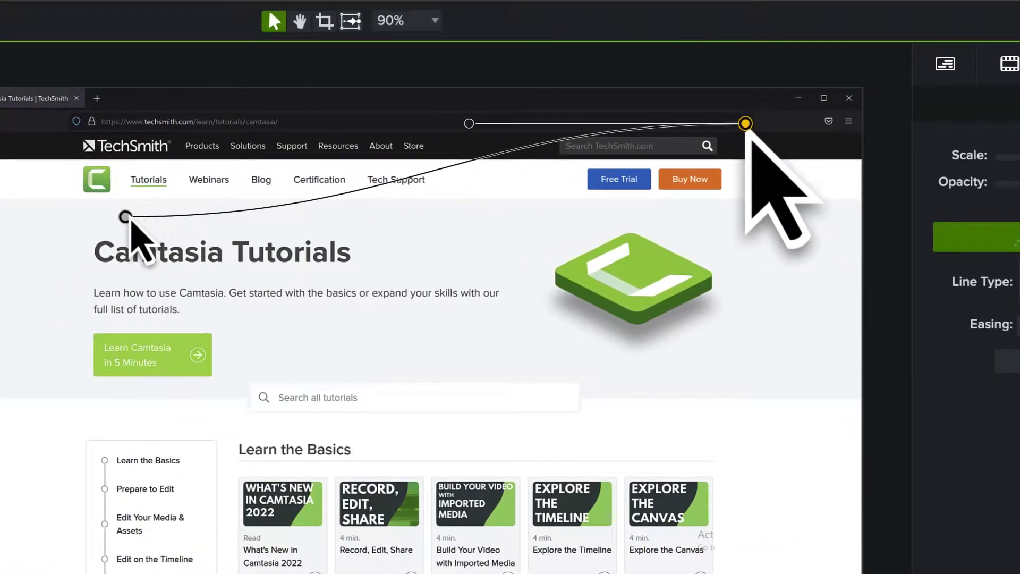
drag(129, 220, 244, 389)
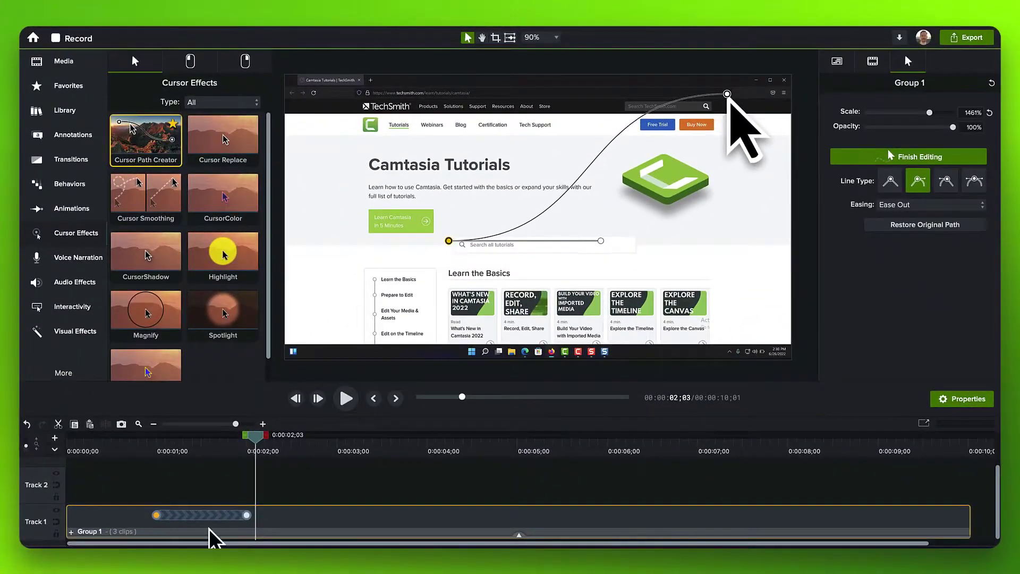
Step: Lengthen the cursor path on Group 1 and shift it so its end point falls just before 0:00:03;00
click(248, 515)
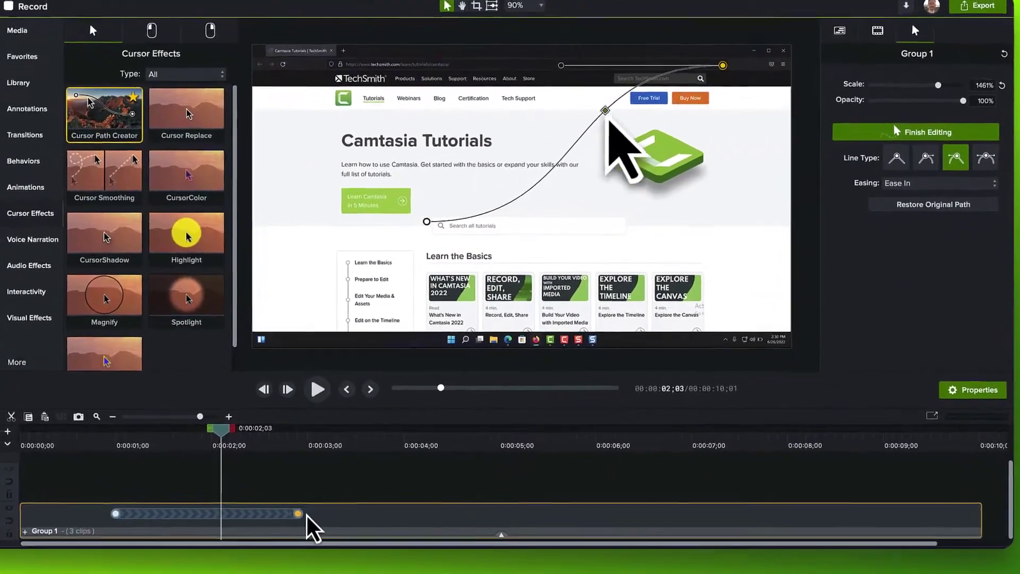
mouse_move(325, 514)
mouse_down()
mouse_move(348, 513)
mouse_move(229, 513)
mouse_move(273, 524)
mouse_move(354, 513)
mouse_up()
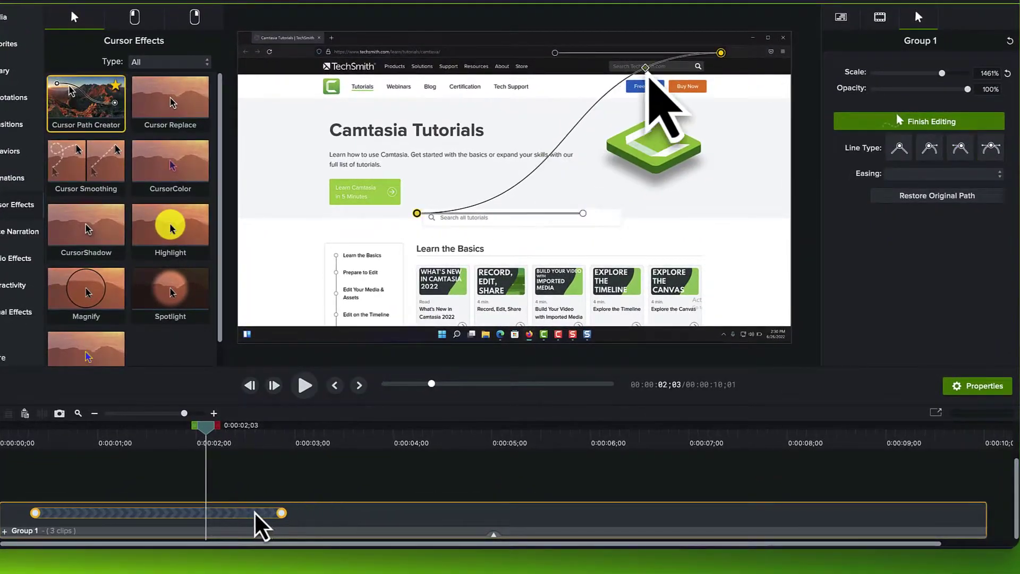
drag(45, 436, 292, 452)
drag(354, 514, 297, 514)
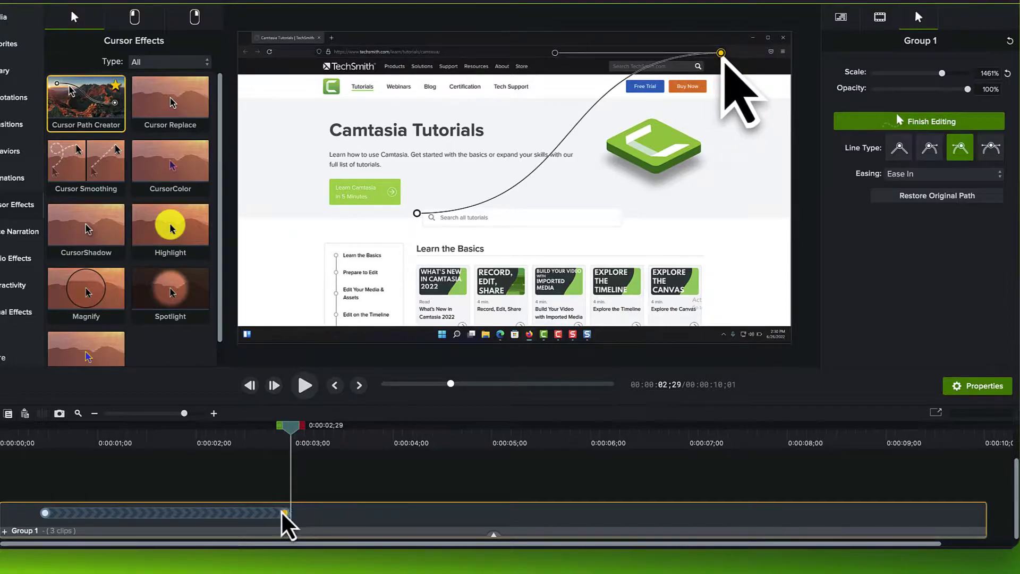
Step: Extend the cursor path to the playhead at 0:00:05;27 and move the new end point onto the bookmark dialog's Save button
drag(190, 447, 588, 463)
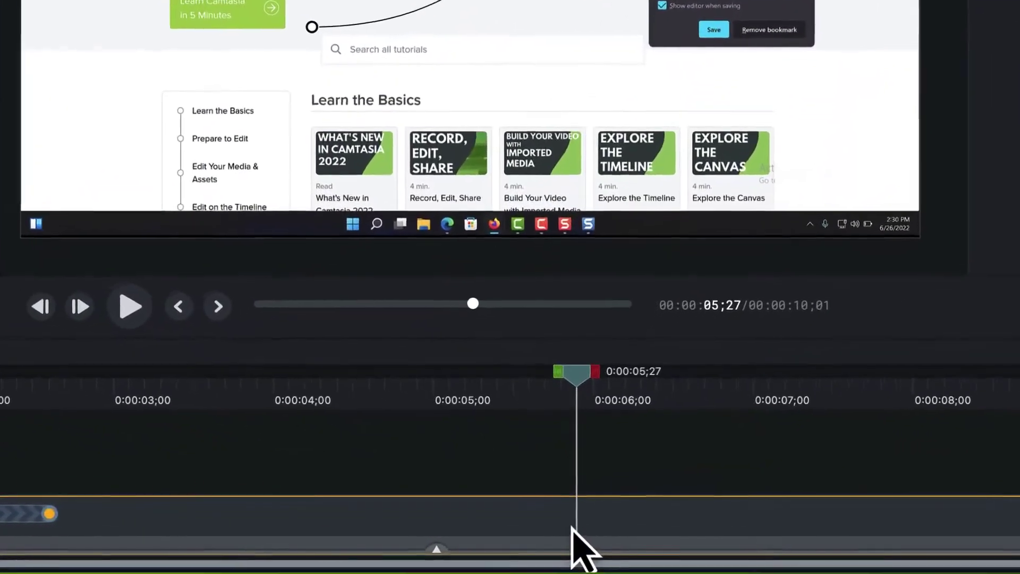
right_click(557, 524)
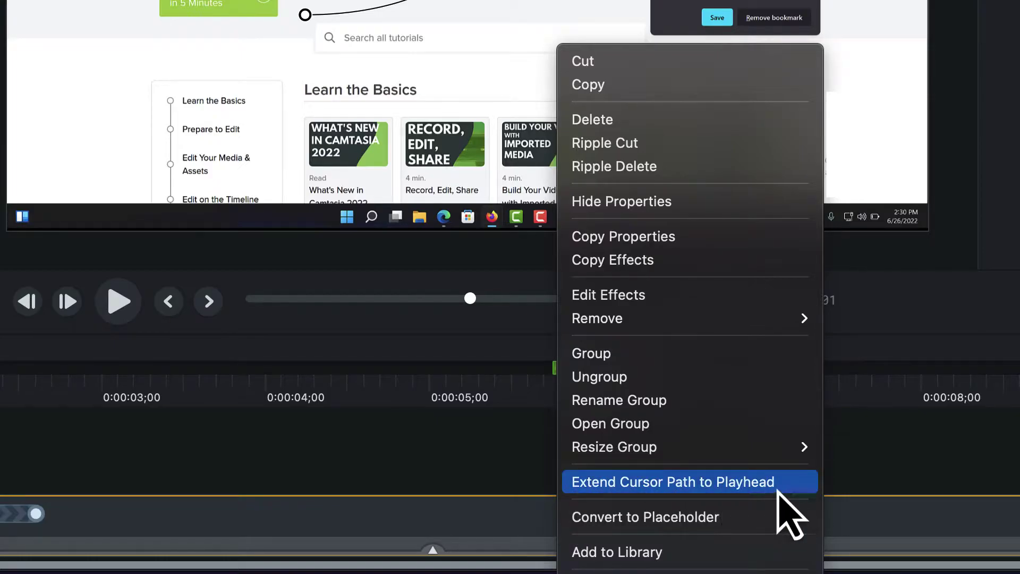
click(756, 483)
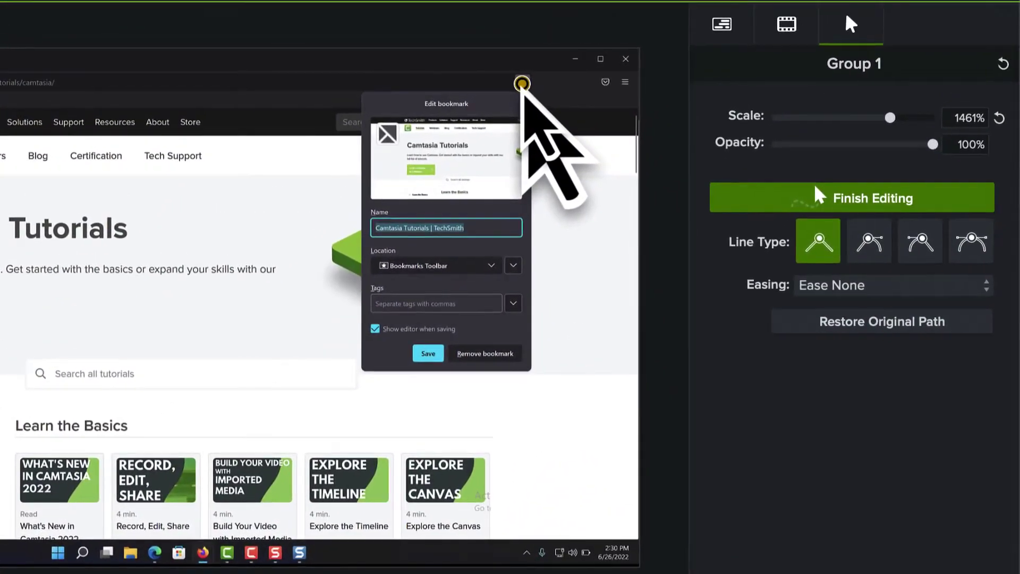
drag(549, 53, 429, 362)
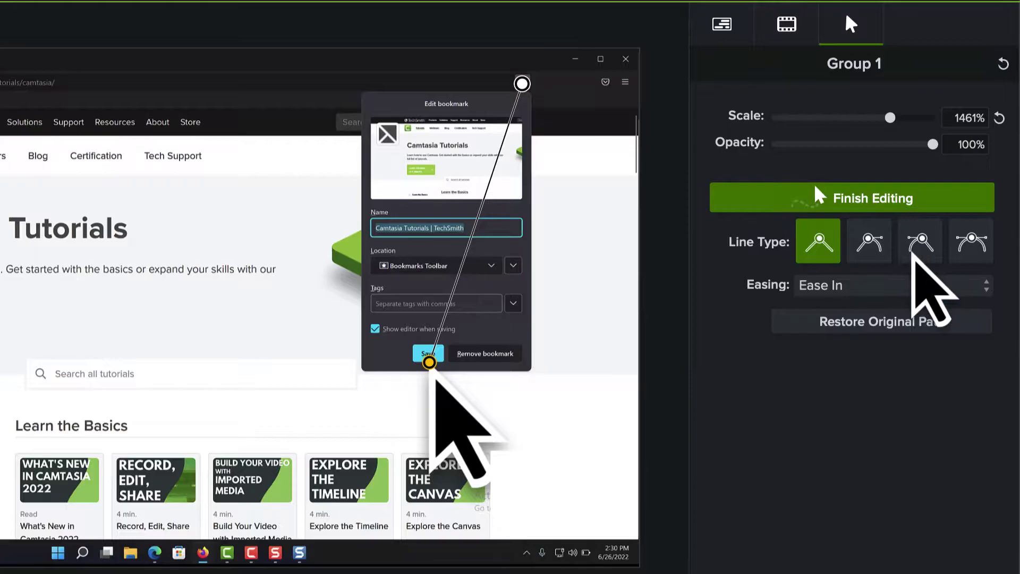
Step: Curve the path segment into the Save button using the end point's one-sided handle, and finish editing the path
click(922, 242)
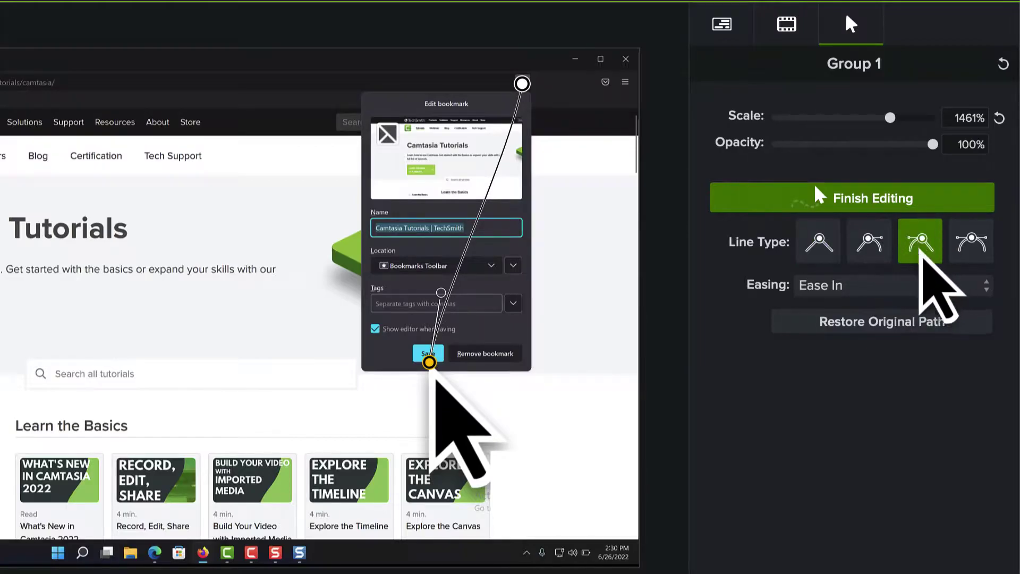
drag(441, 293, 408, 160)
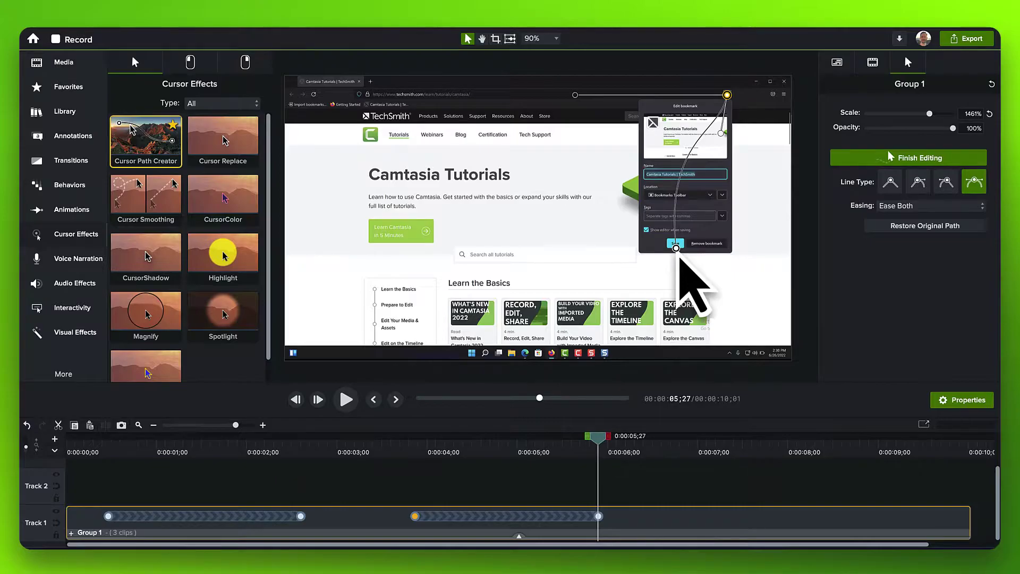
click(891, 156)
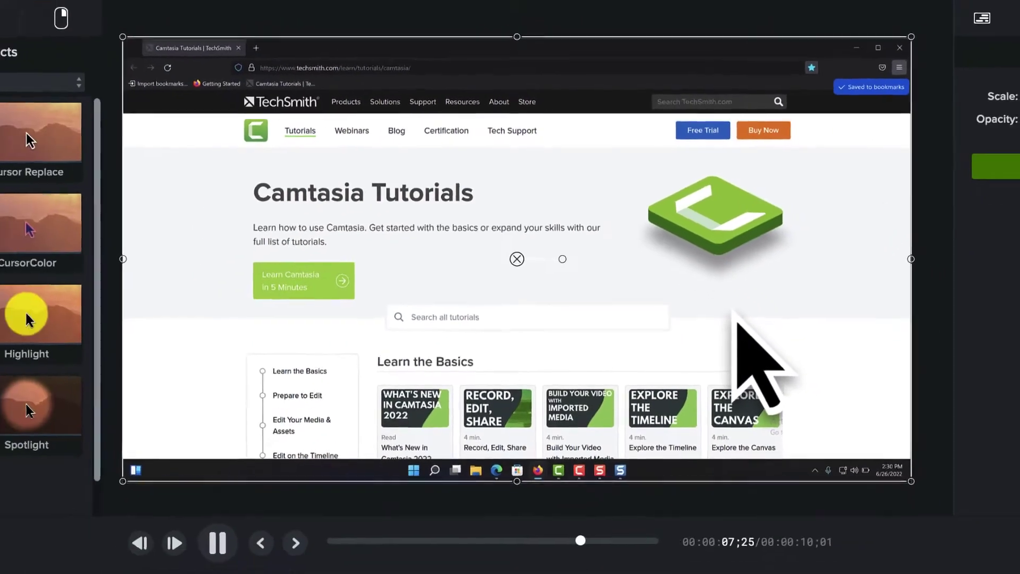
key(space)
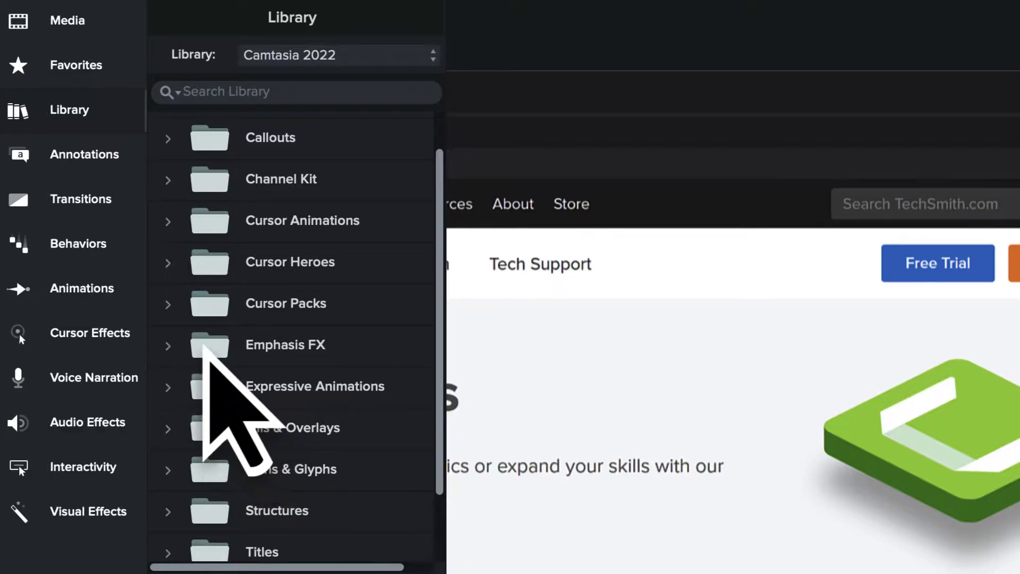
Step: Add the CG-004-Purple click gesture from the Emphasis FX library assets, centred on the bookmark star and scaled to 80%
click(170, 346)
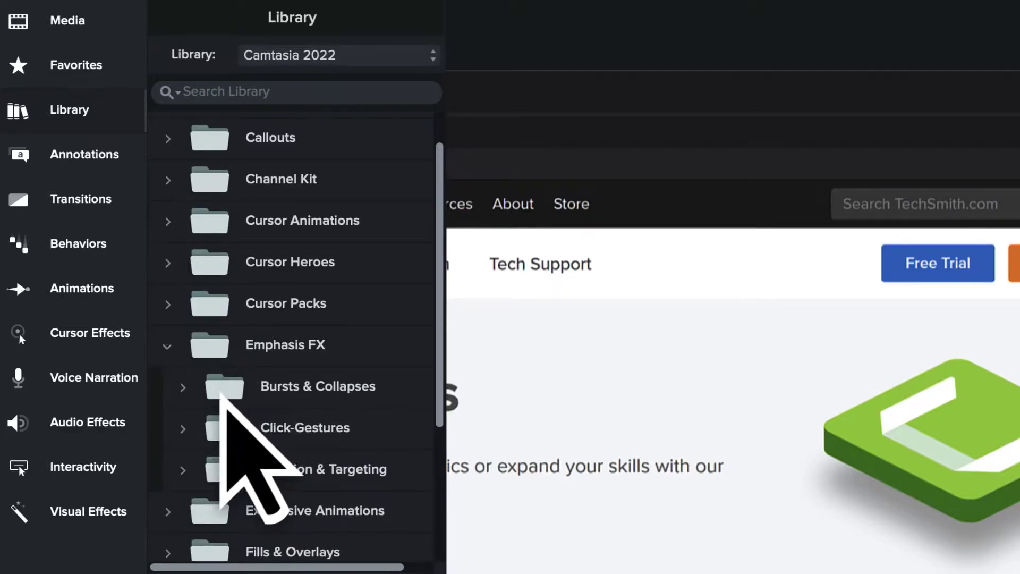
click(182, 429)
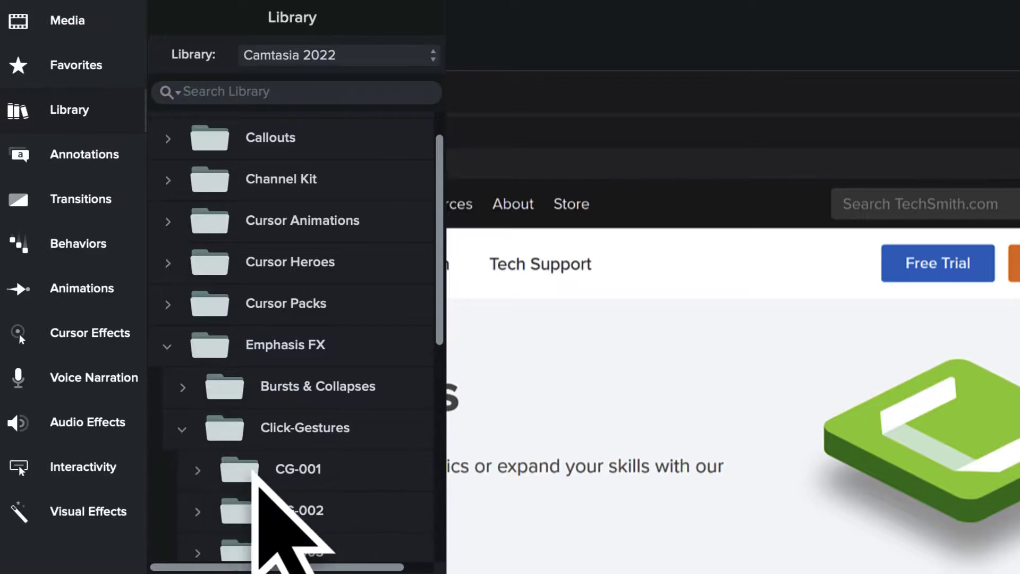
scroll(252, 470, down, 3)
scroll(252, 470, down, 3)
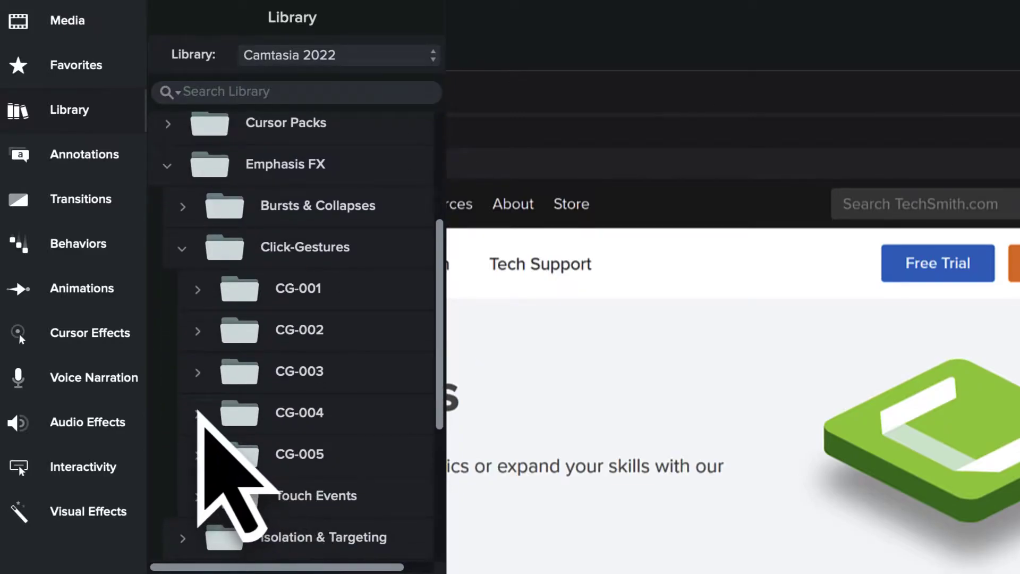
click(197, 412)
scroll(328, 499, down, 5)
scroll(287, 425, down, 3)
drag(258, 391, 1019, 140)
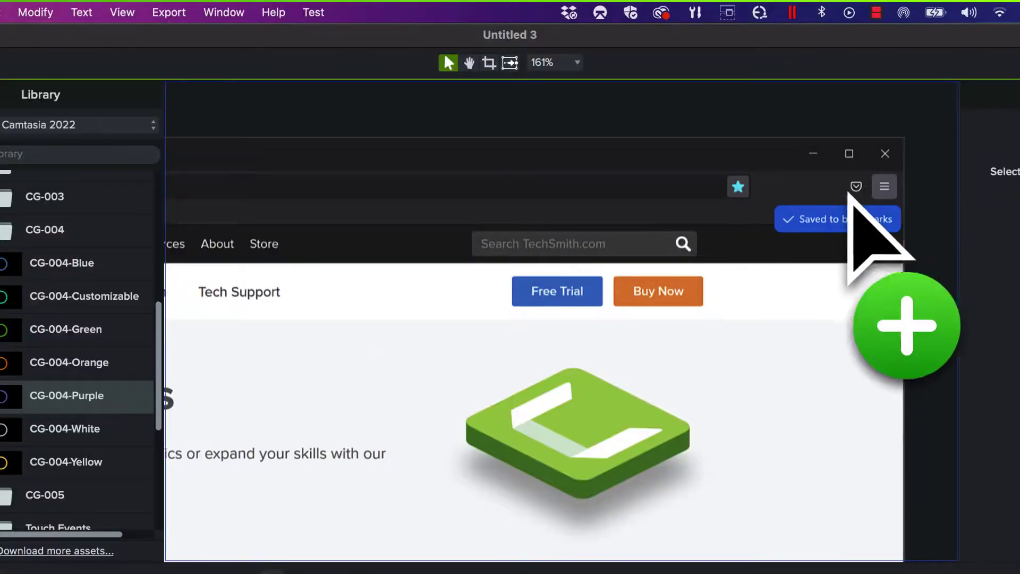
drag(849, 192, 737, 186)
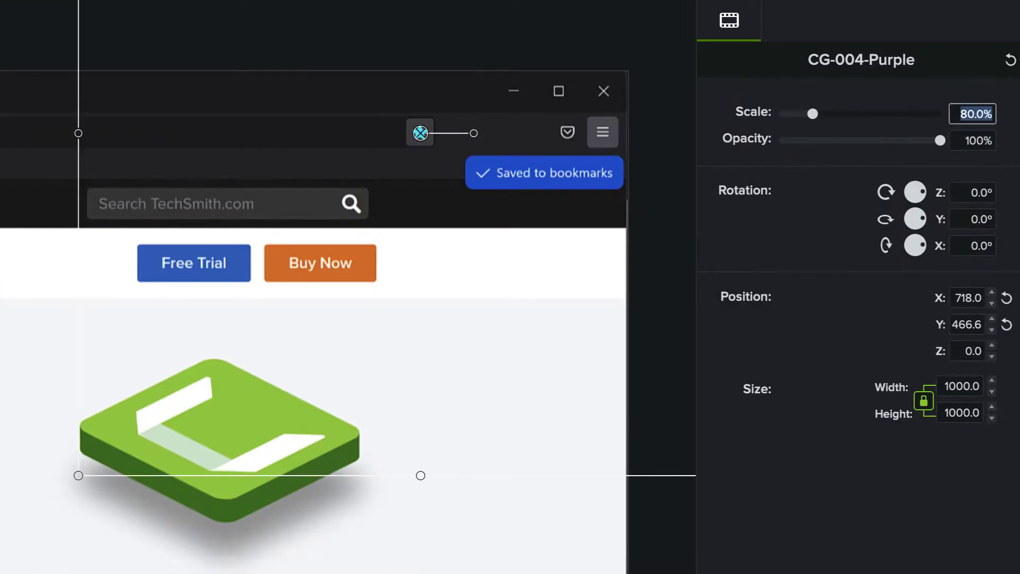
key(Return)
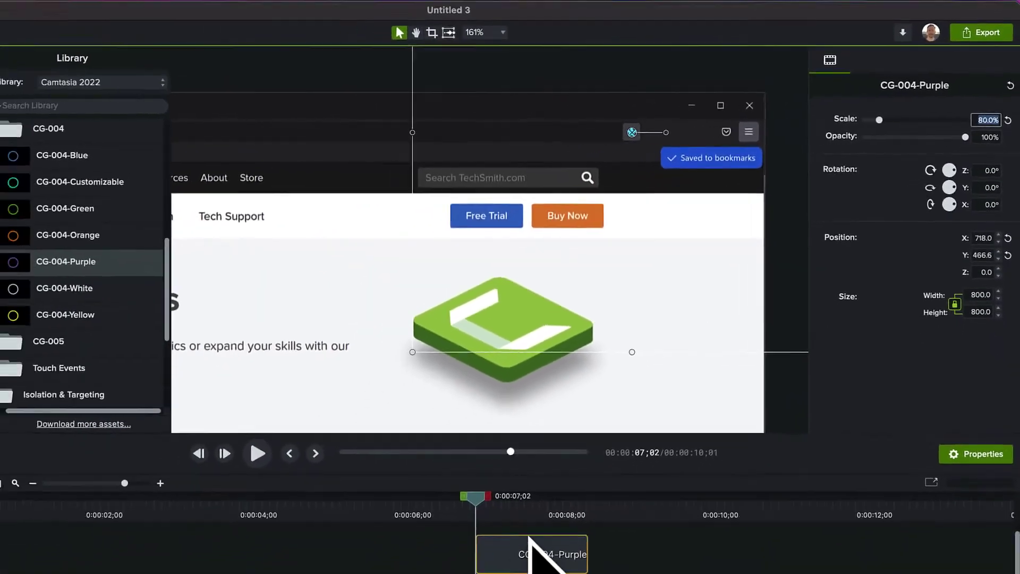
Step: Move the CG-004-Purple clip earlier on Track 2 so it ends at about 0:00:02;20, with the playhead at its end
click(110, 514)
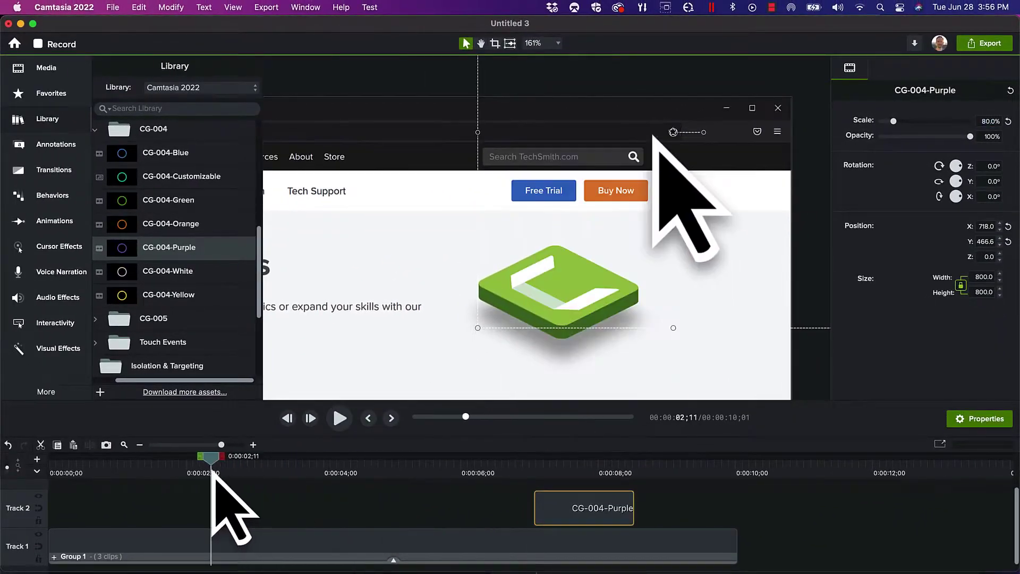
drag(212, 473, 170, 481)
drag(588, 510, 149, 506)
drag(122, 473, 216, 495)
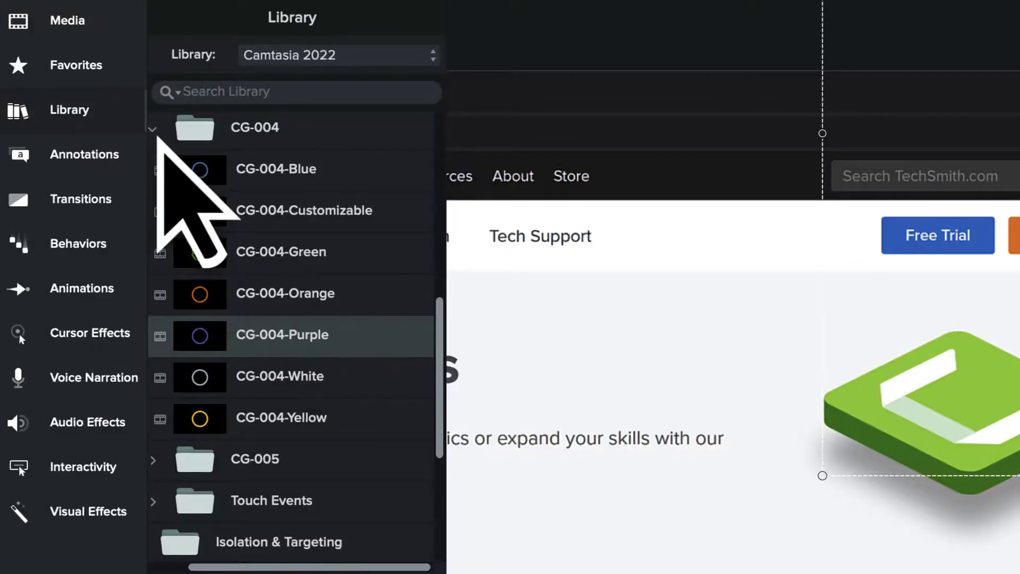
Step: Add the BFX-006-Orange burst from the Bursts & Collapses library assets to Track 2, directly after the CG-004-Purple clip
click(162, 141)
scroll(356, 255, up, 4)
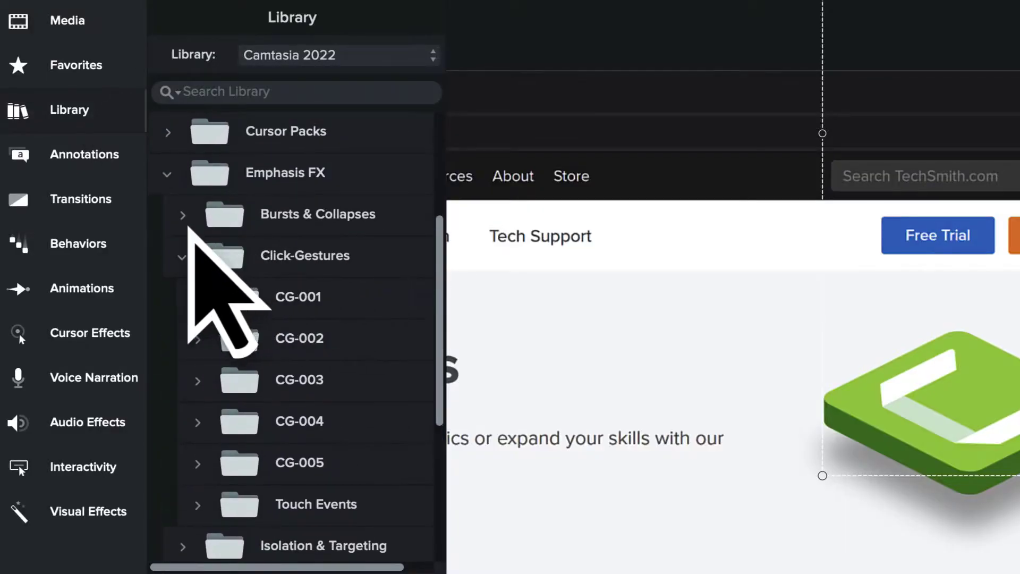
click(183, 257)
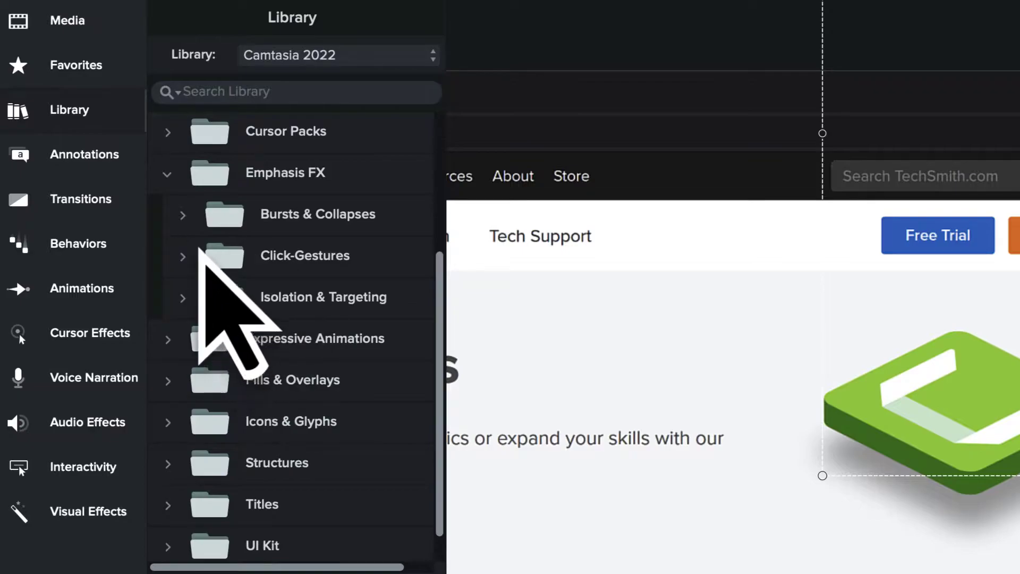
click(183, 215)
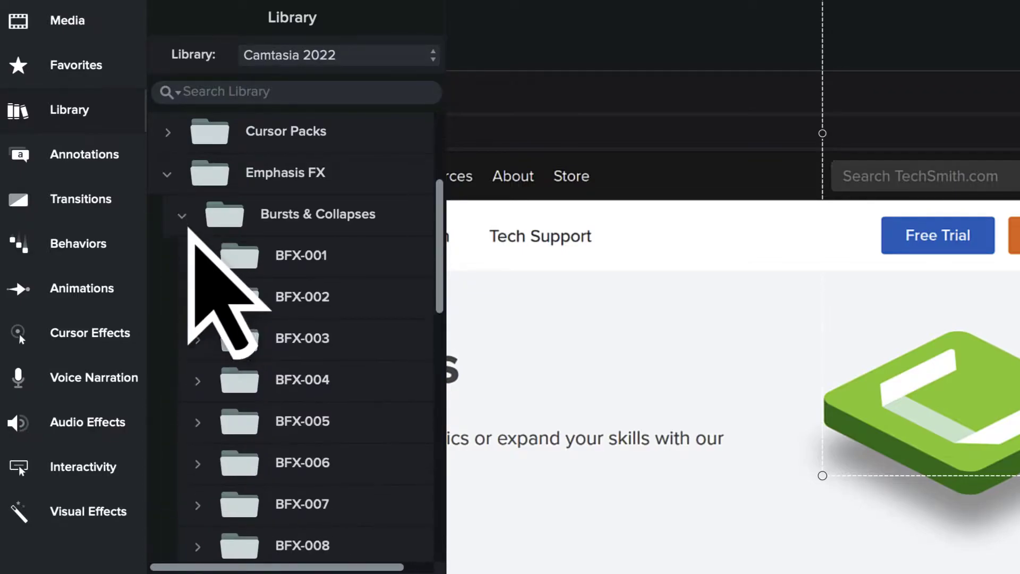
scroll(212, 404, down, 1)
click(198, 428)
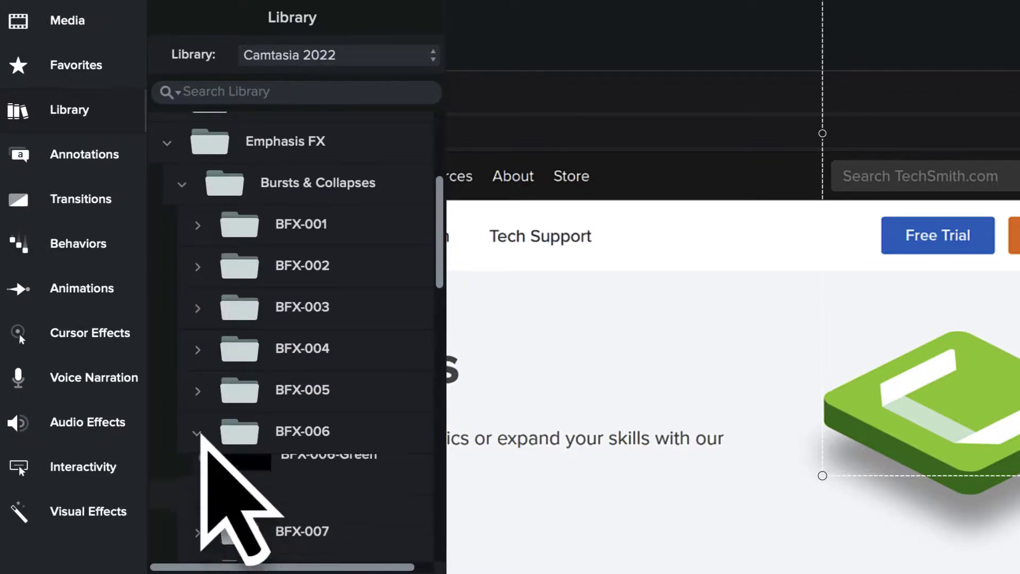
scroll(271, 457, down, 3)
scroll(266, 458, down, 2)
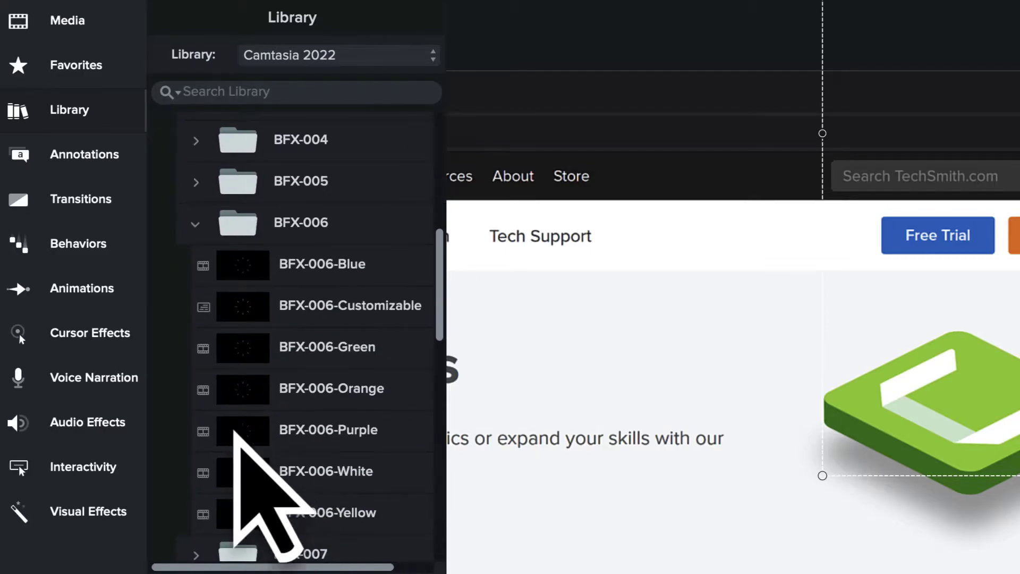
drag(254, 392, 314, 411)
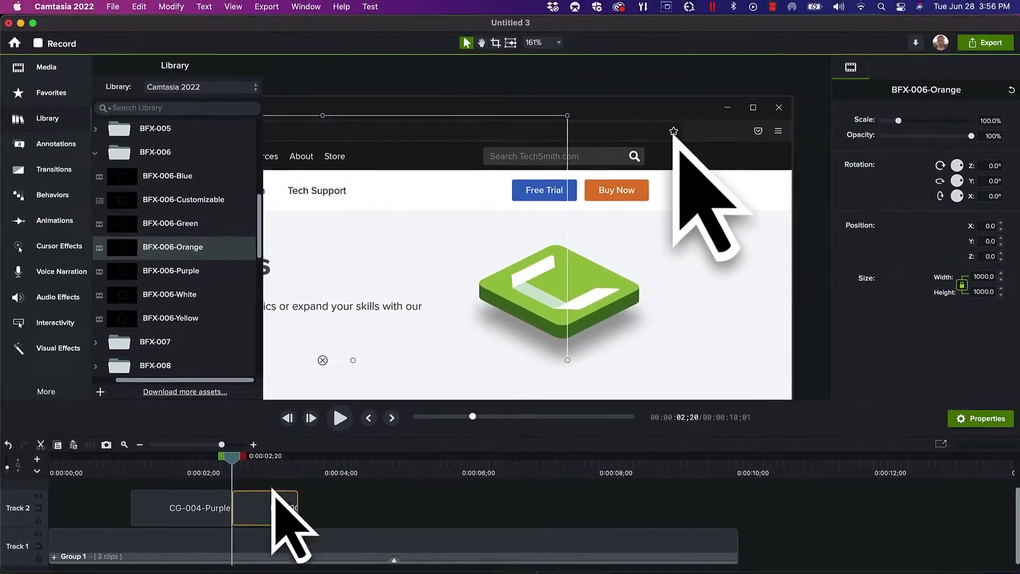
Step: Centre the BFX-006-Orange burst on the bookmark star at 80% scale and preview the click effects around 0:00:02;22
drag(322, 360, 674, 132)
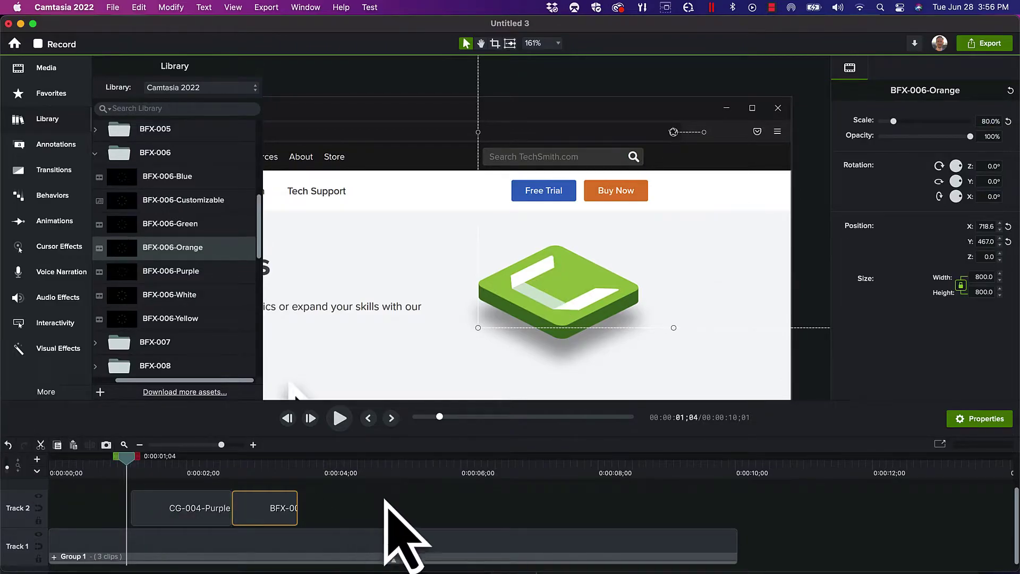
click(391, 526)
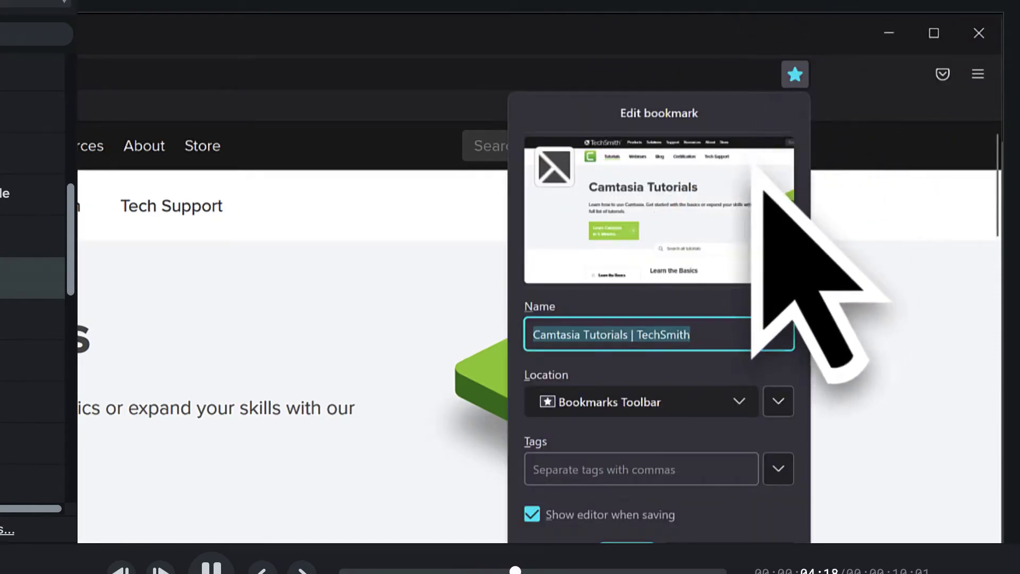
click(237, 468)
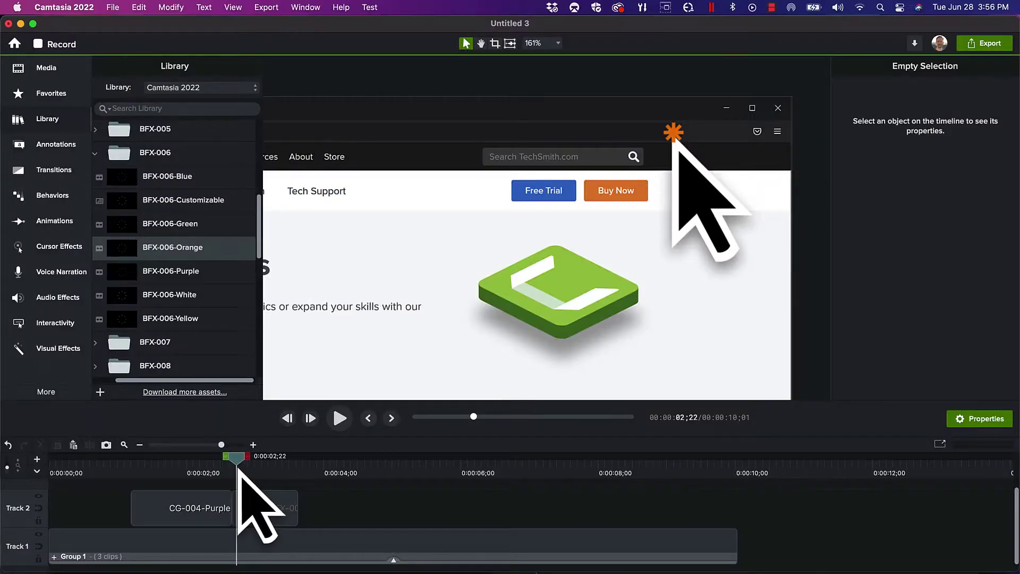
Step: Shift the BFX-006-Orange burst slightly later on Track 2, leaving a small gap after the CG-004-Purple clip, and preview the animation
drag(240, 470, 276, 401)
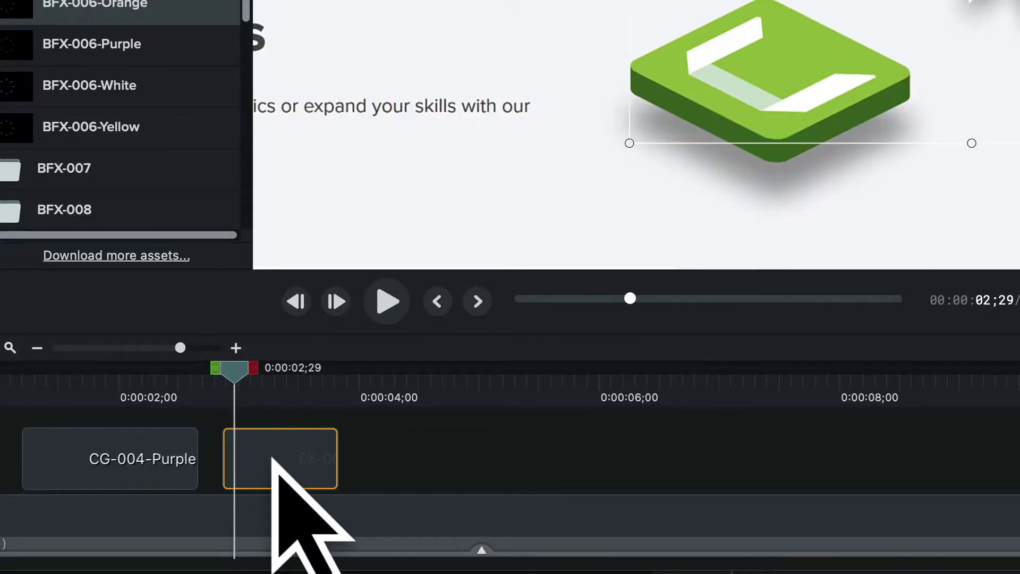
click(16, 396)
key(space)
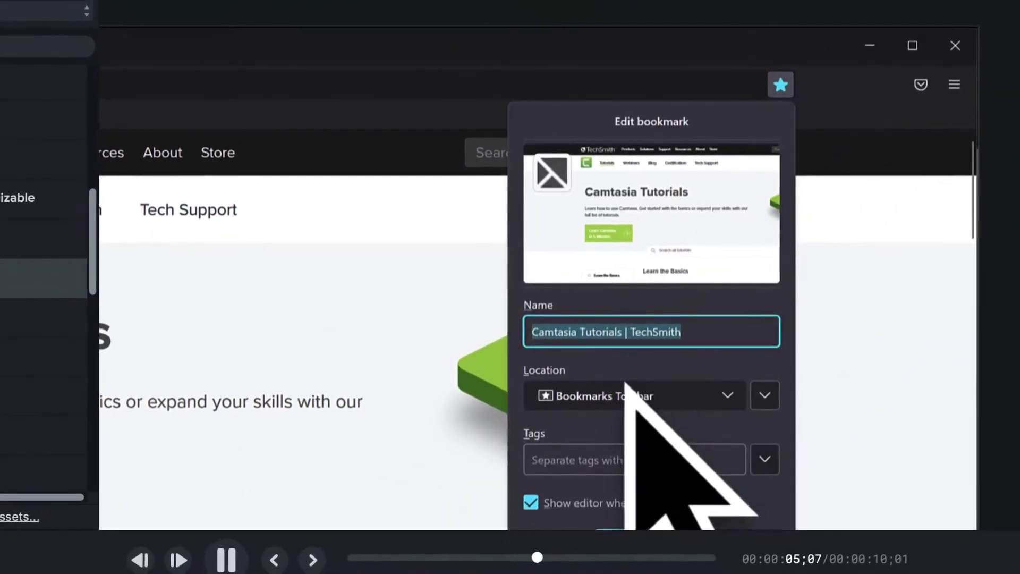
key(space)
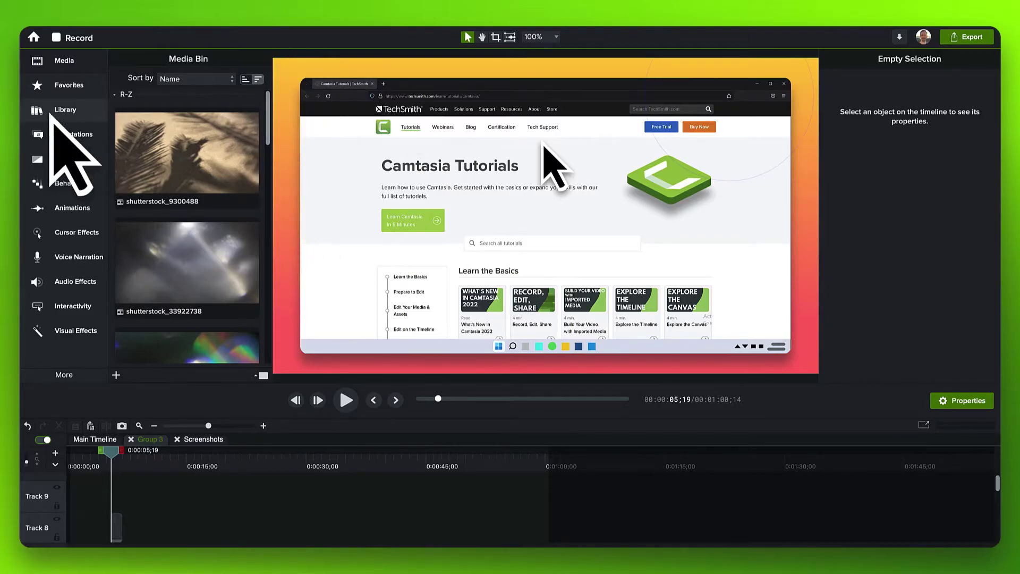
Step: Browse the Camtasia 2022 library's Fills & Overlays assets and examine the Duotone Gradients available as backgrounds
click(51, 113)
scroll(157, 282, down, 5)
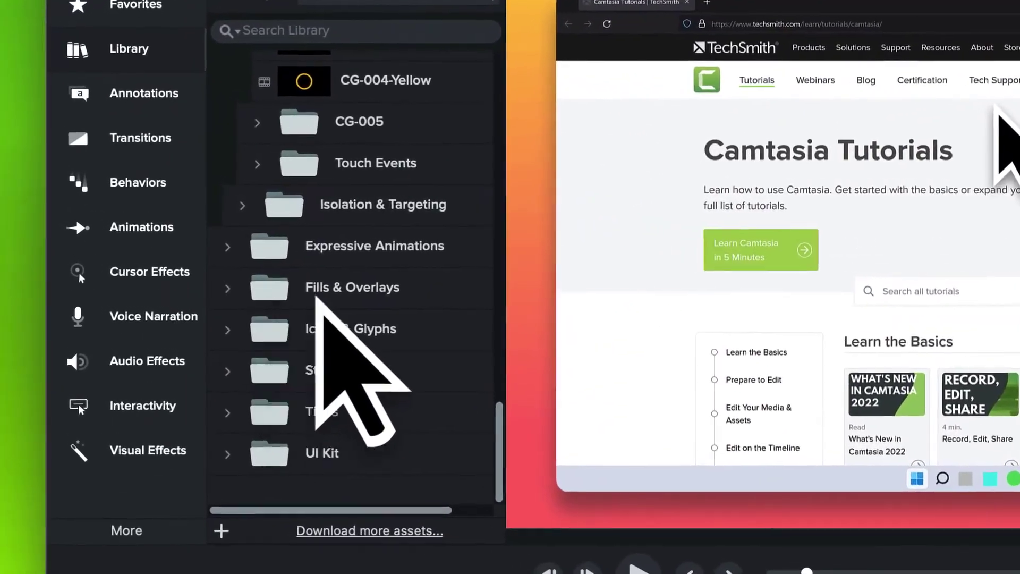
click(229, 288)
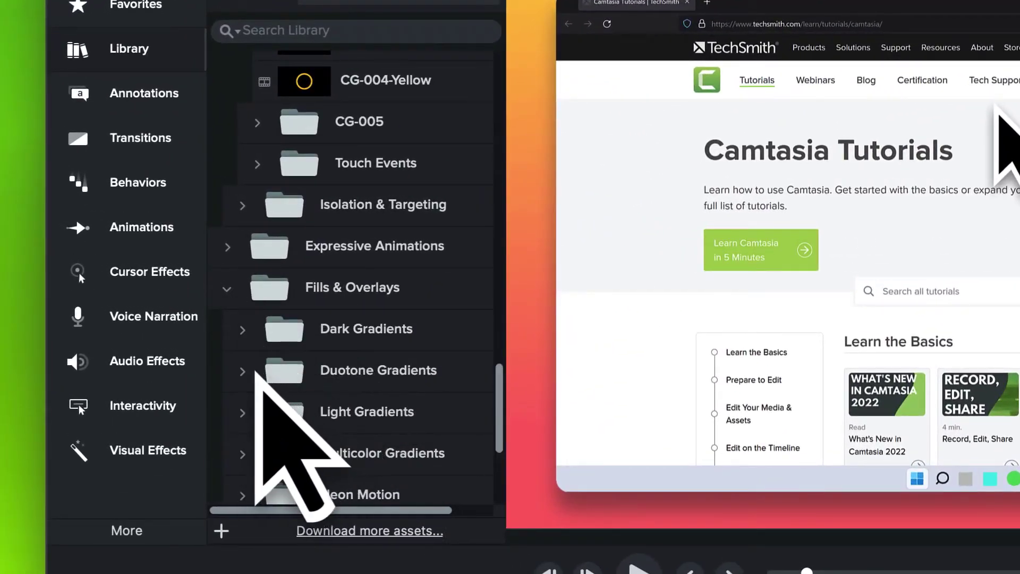
click(261, 372)
scroll(374, 404, down, 7)
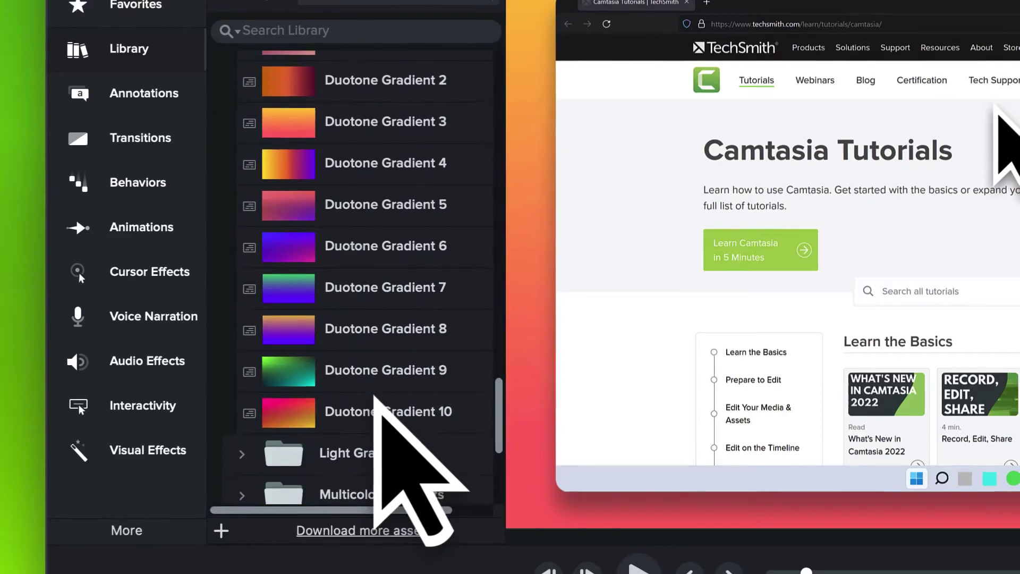
scroll(375, 395, down, 1)
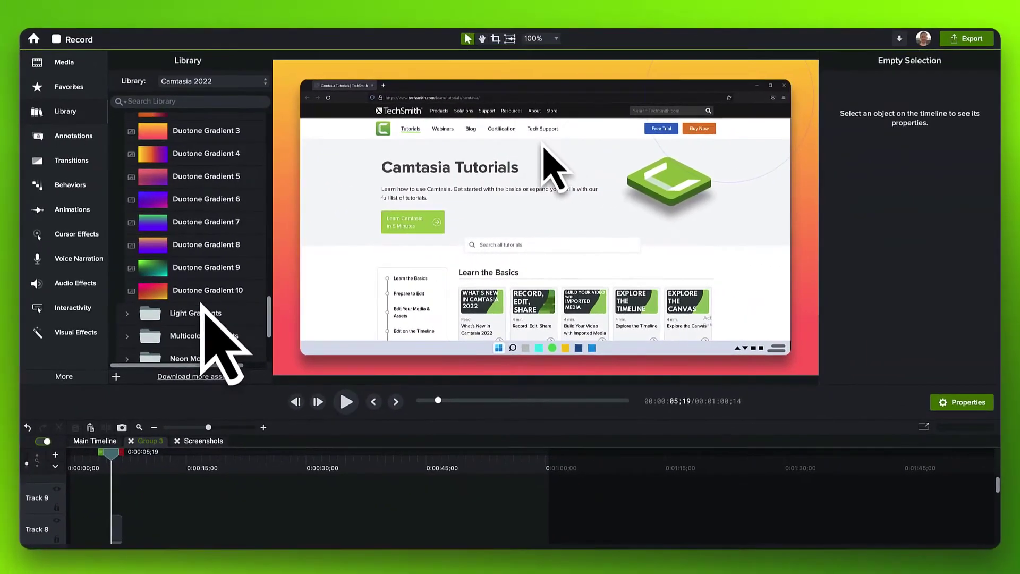
scroll(201, 303, down, 15)
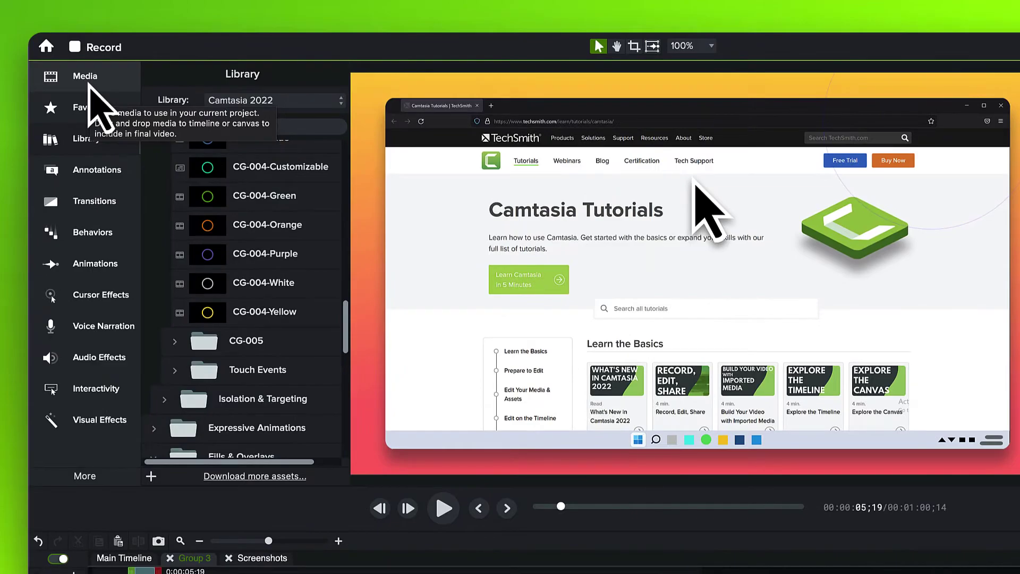
Step: Add the shutterstock_9300488 palm-shadow video from the project media to Track 9 at 0:00:05;19 and preview it
click(89, 84)
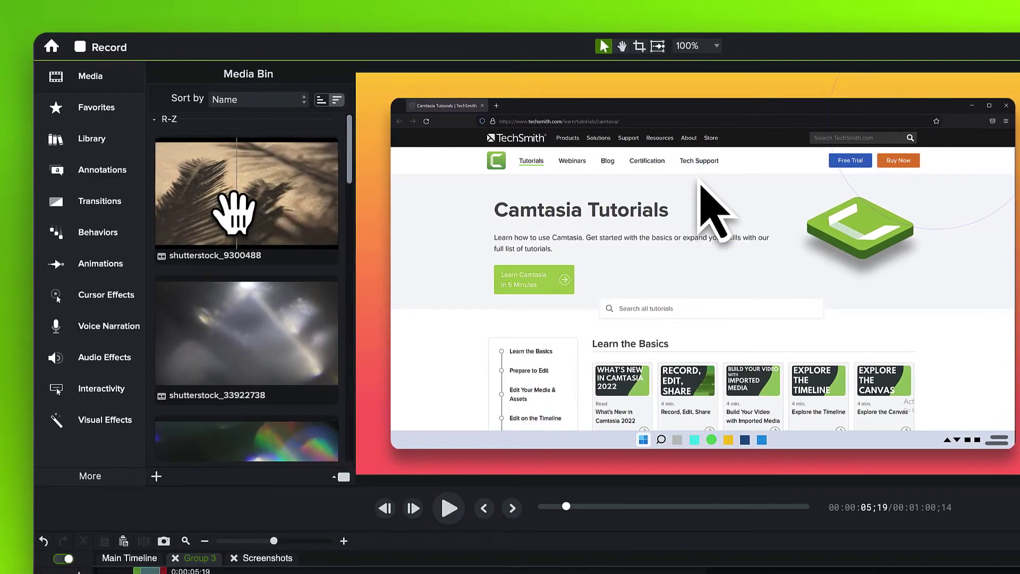
right_click(234, 213)
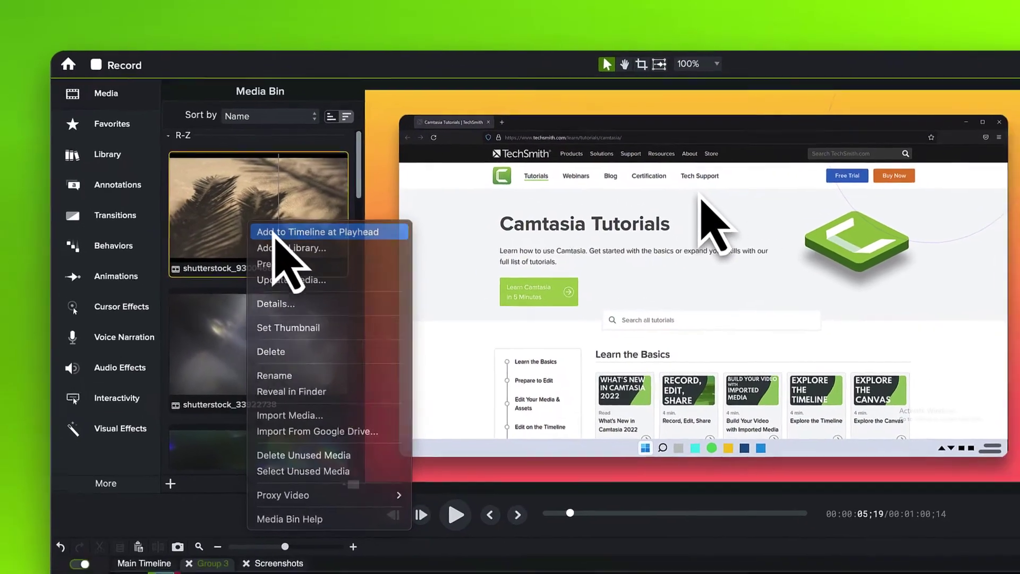
click(250, 218)
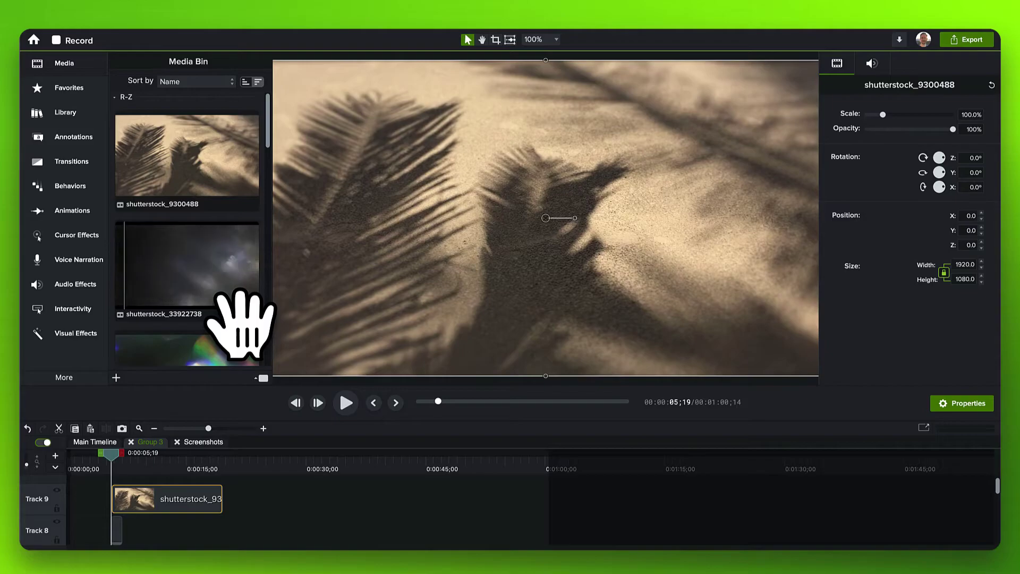
key(space)
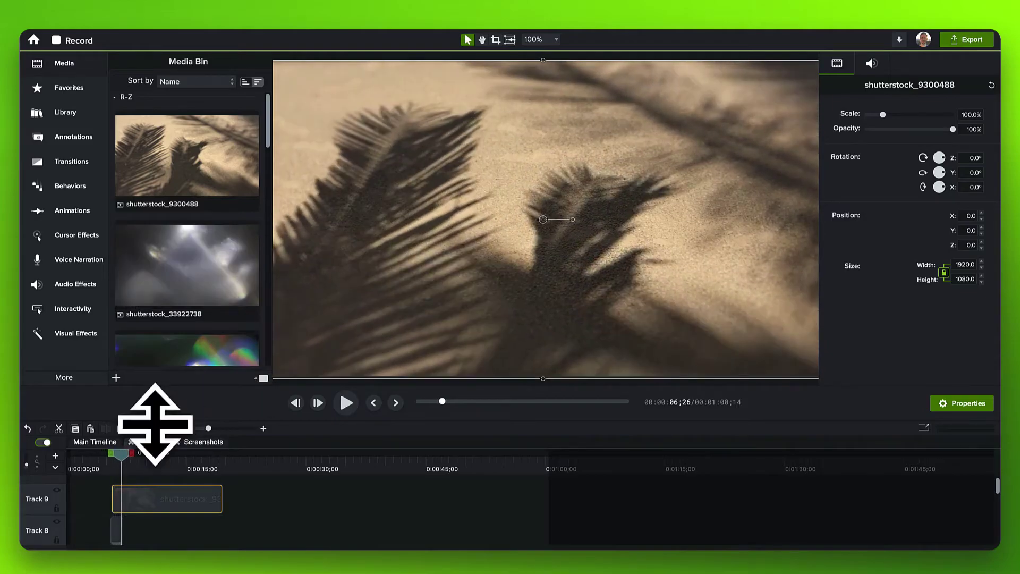
Step: Apply the Blend Mode visual effect to the shutterstock_9300488 clip, with the playhead at 0:00:05;24
click(113, 470)
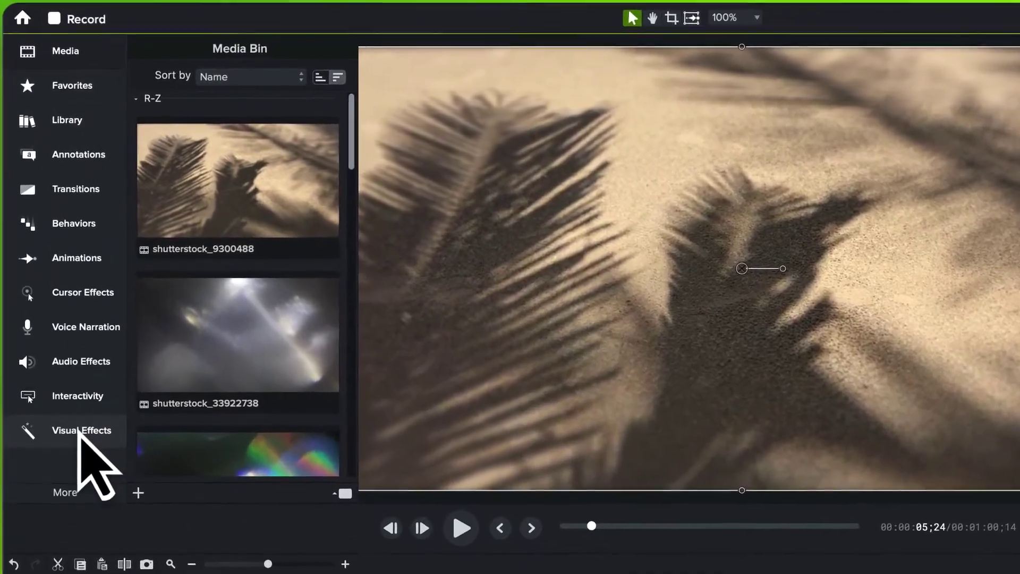
click(80, 430)
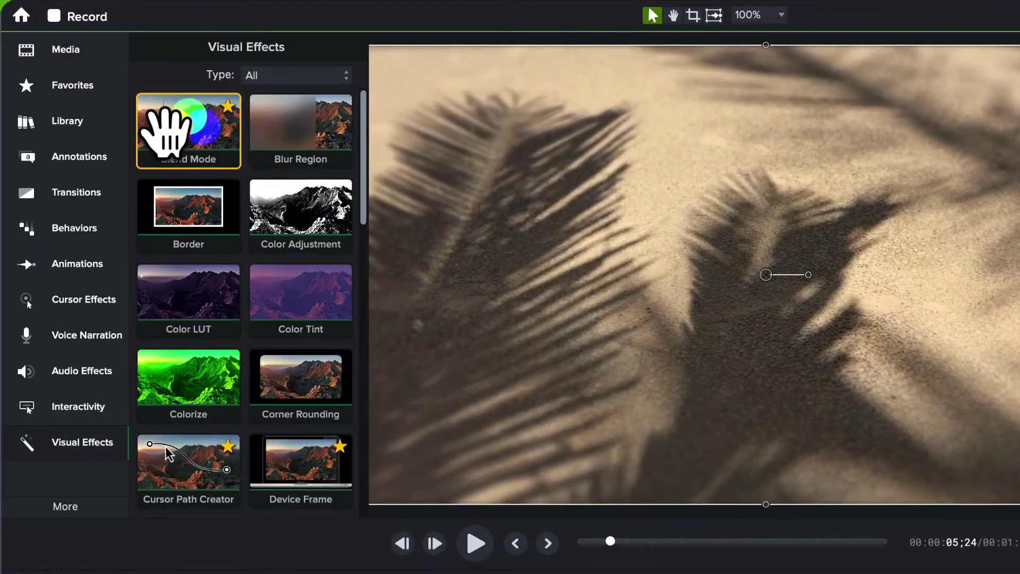
right_click(204, 133)
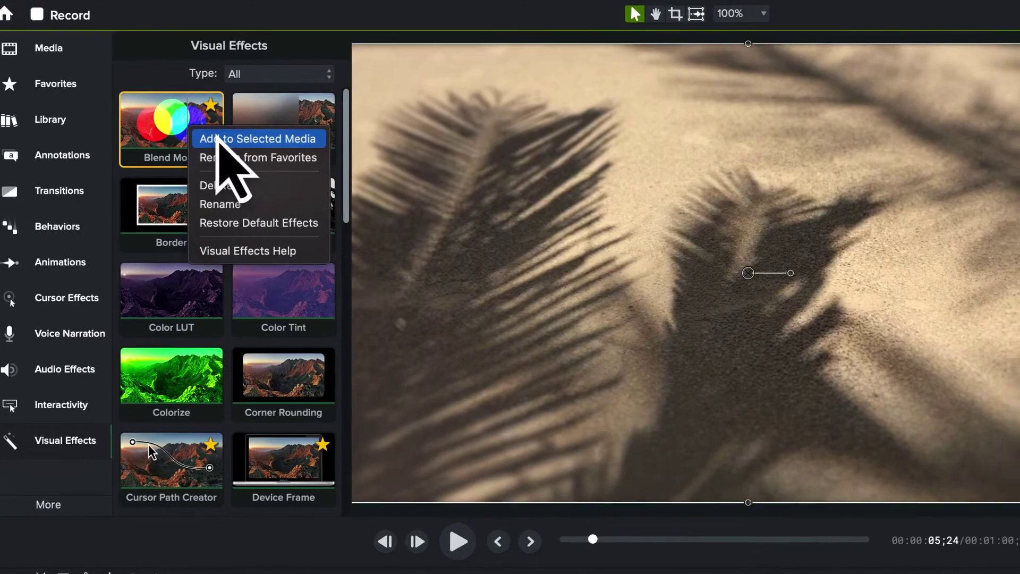
click(234, 136)
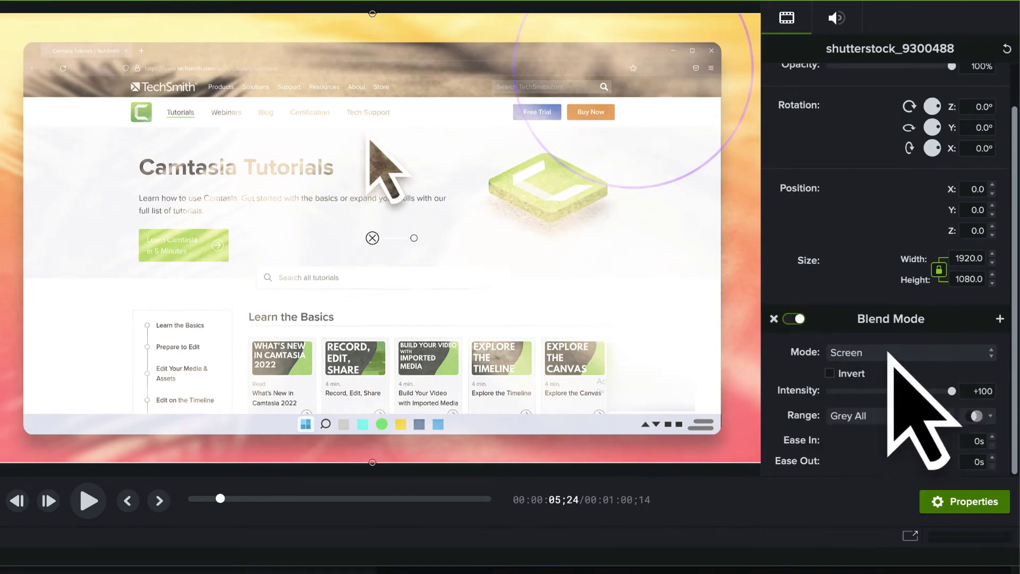
Step: Set the shutterstock_9300488 clip's blend mode to Linear Light and reduce the effect's intensity for a subtle shadow overlay
click(903, 354)
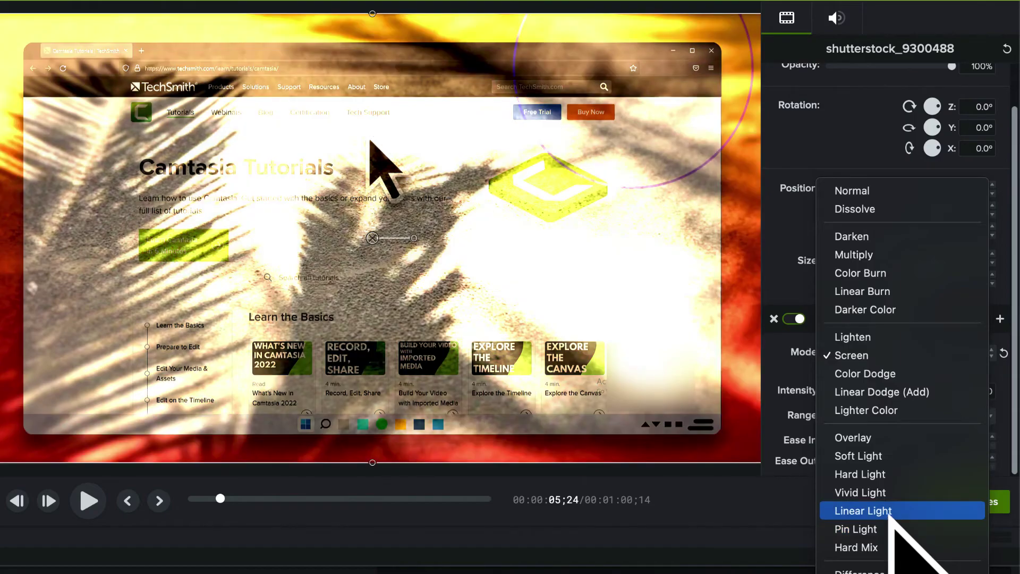
click(890, 512)
drag(951, 391, 846, 391)
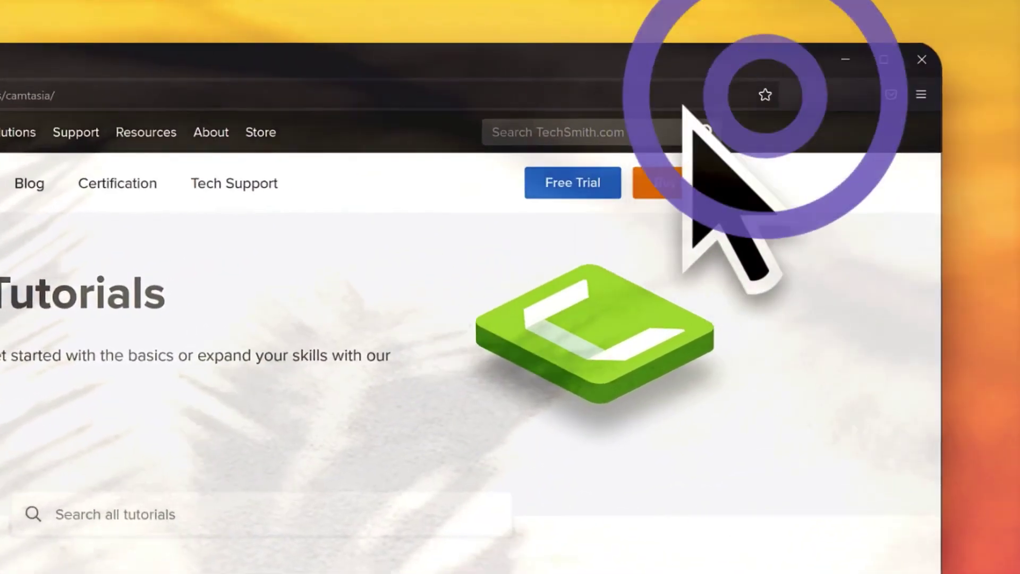
click(787, 87)
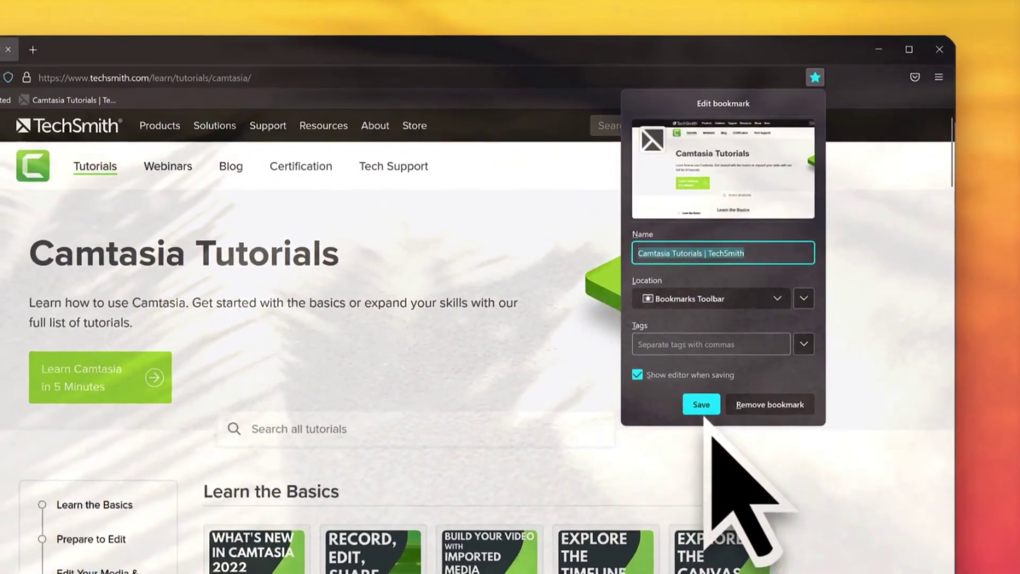
click(683, 427)
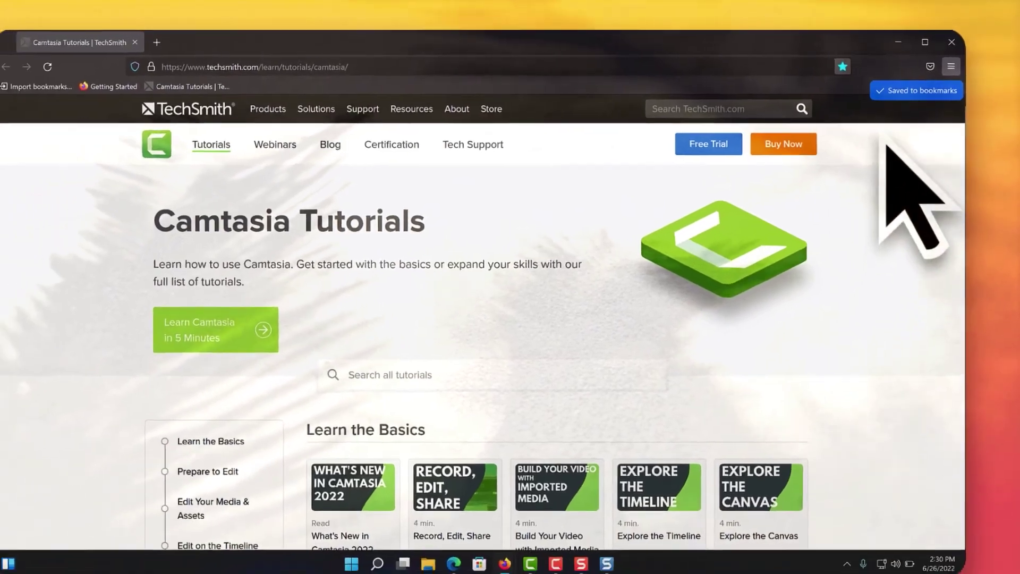